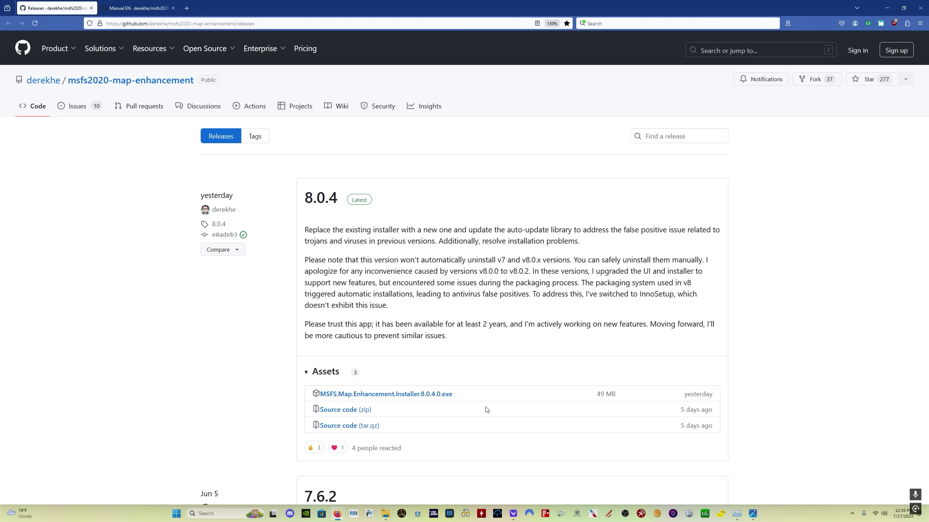
Download MSFS.Map.Enhancement.Installer.8.0.4.0.exe from GitHub and save it in the Map Enhancement mod folder
{"action": "left_click", "coordinate": [404, 395]}
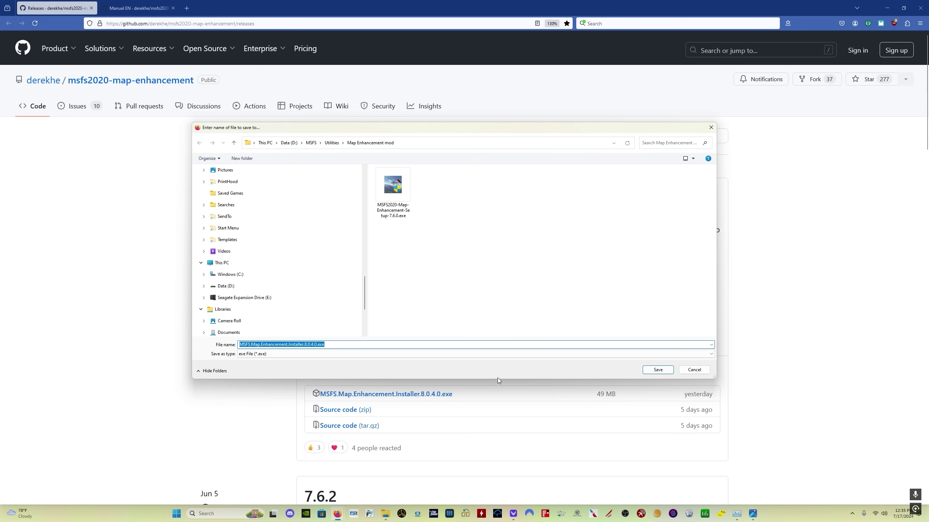
{"action": "left_click", "coordinate": [658, 369]}
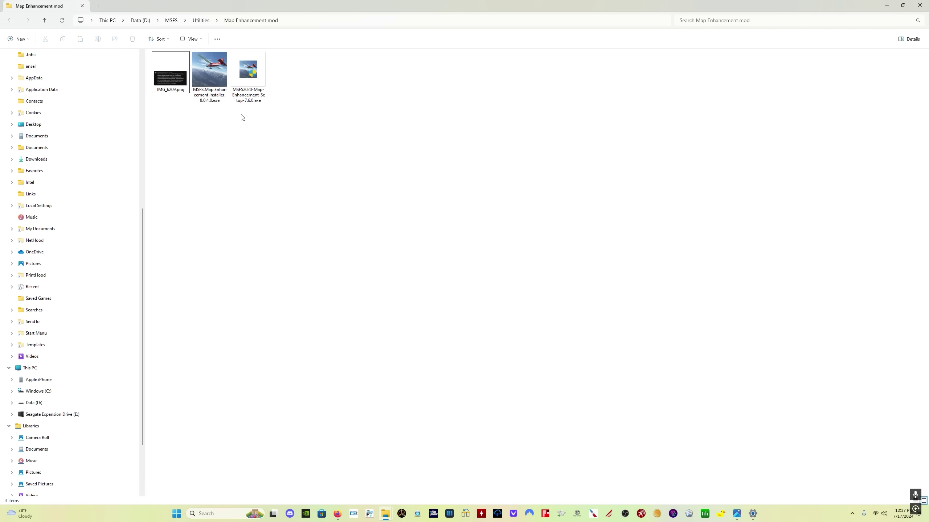
Search installed apps for 'map', which shows only Maps and Little Navmap, then return to the mod folder
{"action": "key", "text": "super+x"}
{"action": "type", "text": "fmap"}
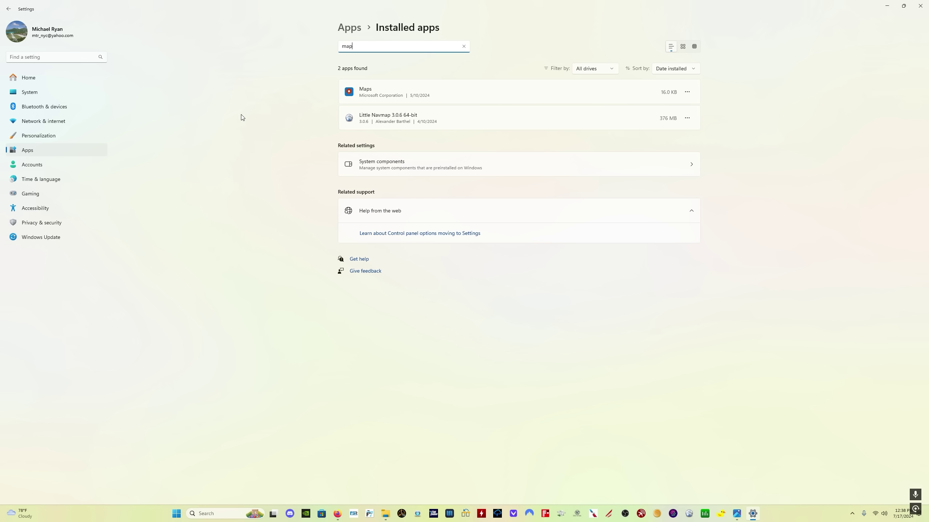
{"action": "key", "text": "alt+Tab"}
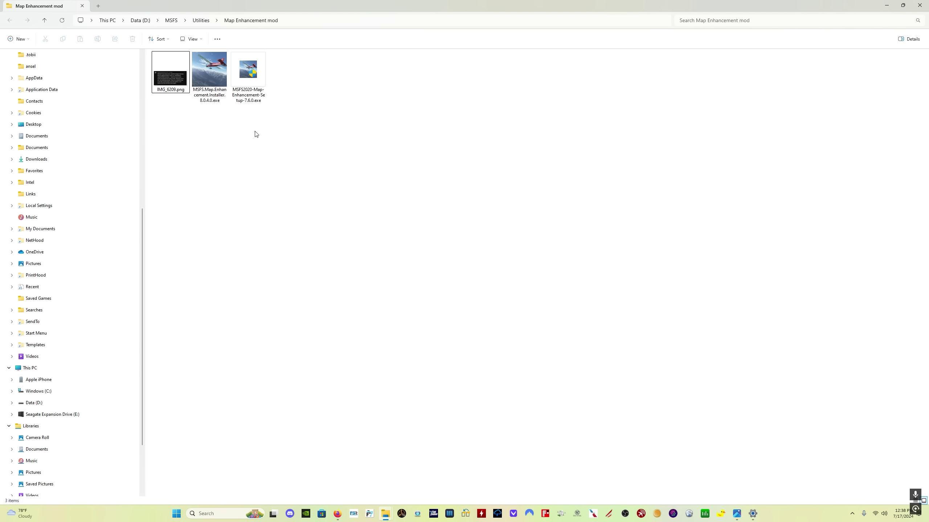
Run the 8.0.4 installer past the security warning and install it to the suggested destination folder
{"action": "double_click", "coordinate": [203, 73]}
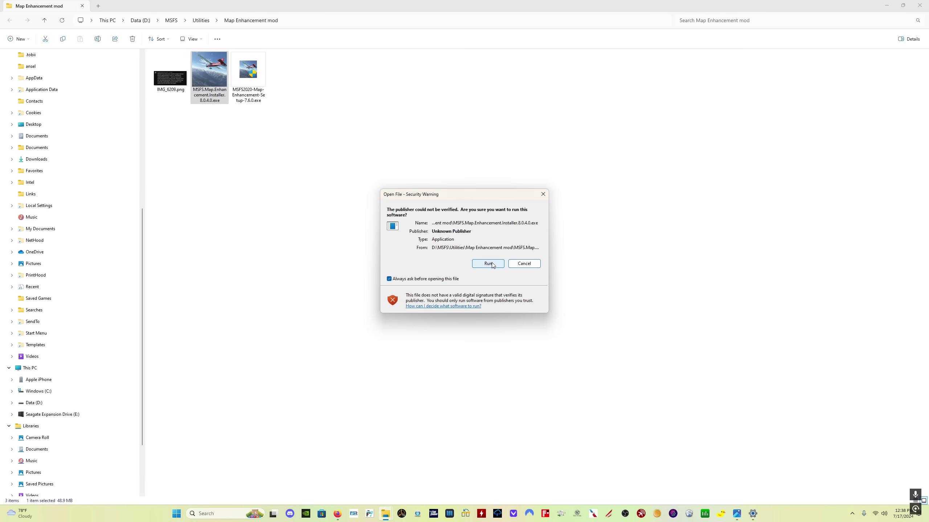
{"action": "left_click", "coordinate": [492, 264]}
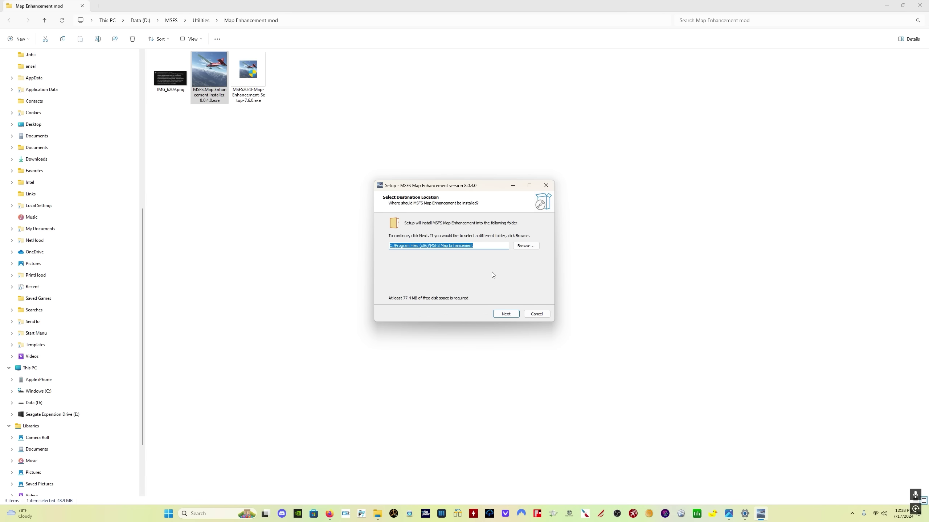
{"action": "left_click", "coordinate": [506, 315]}
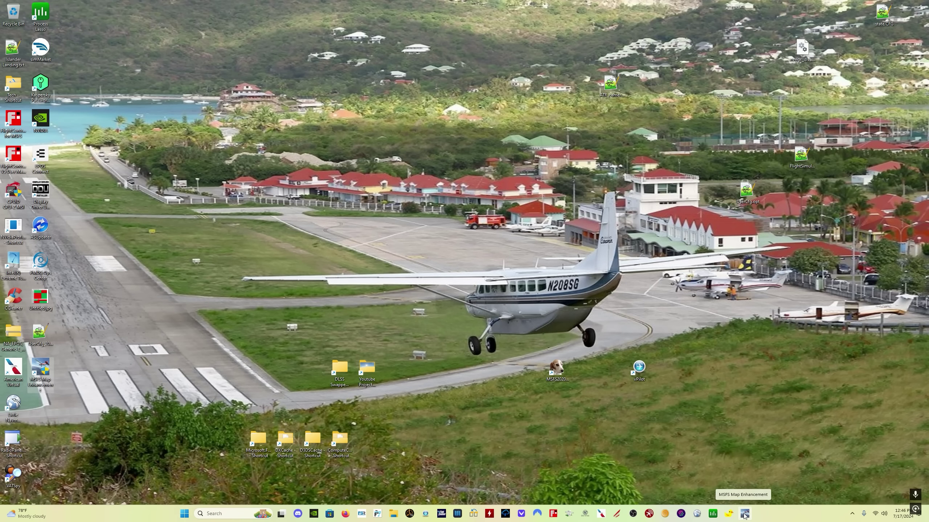
Launch MSFS Map Enhancement from the taskbar and pick Bing latest version in Choose a map
{"action": "left_click", "coordinate": [743, 514]}
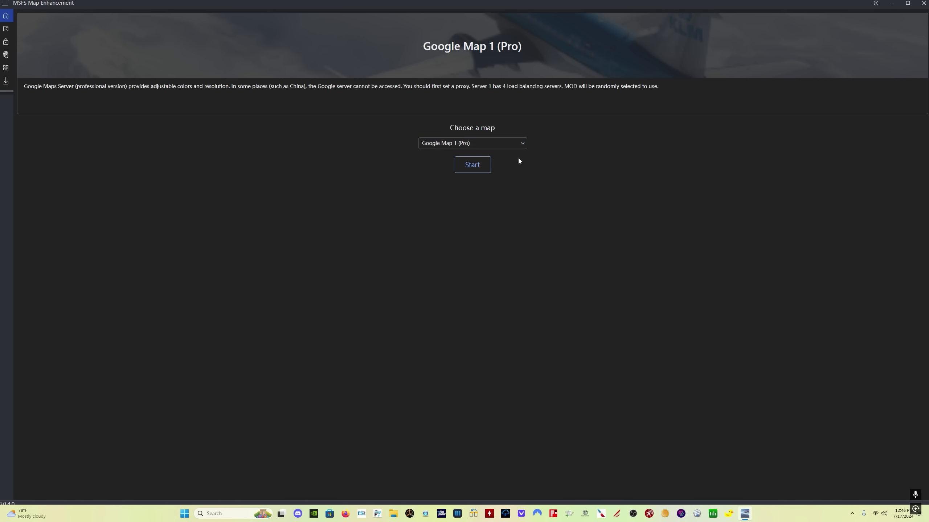
{"action": "left_click", "coordinate": [523, 144]}
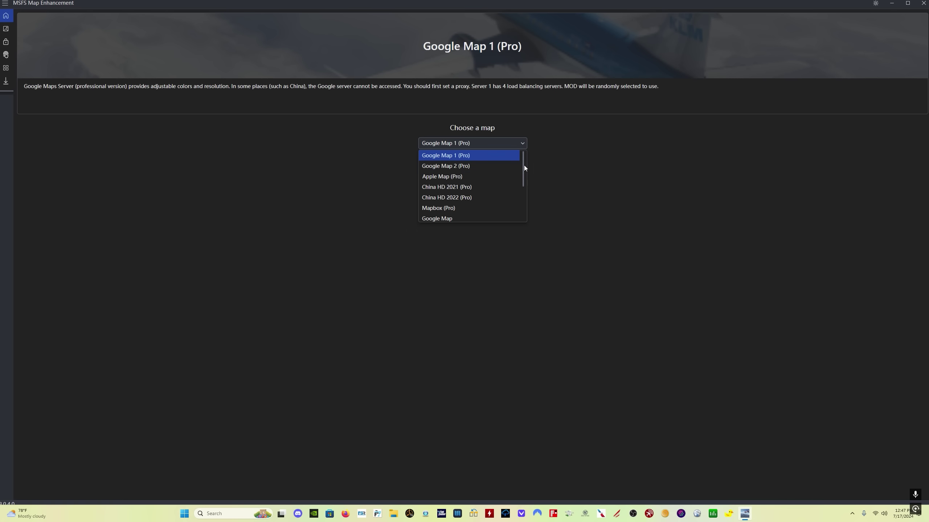
{"action": "left_click_drag", "start_coordinate": [524, 165], "coordinate": [523, 196]}
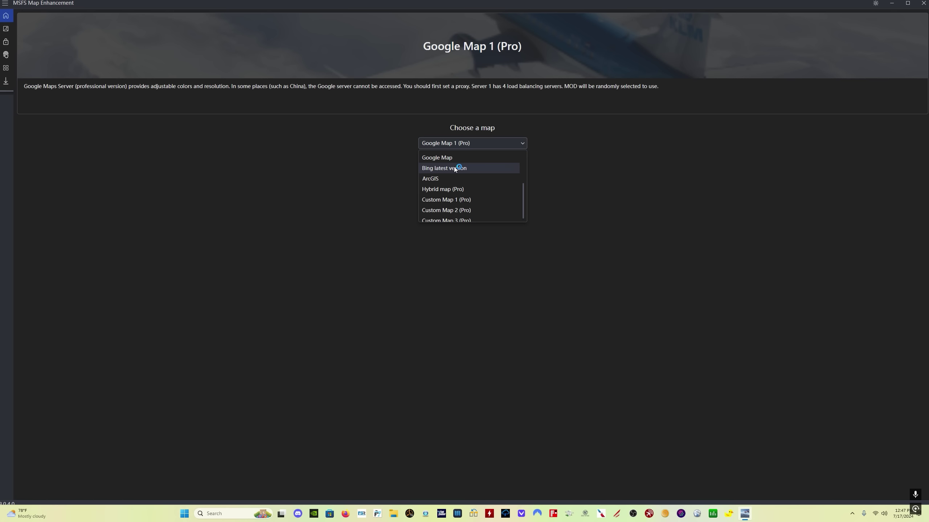
{"action": "key", "text": "Escape"}
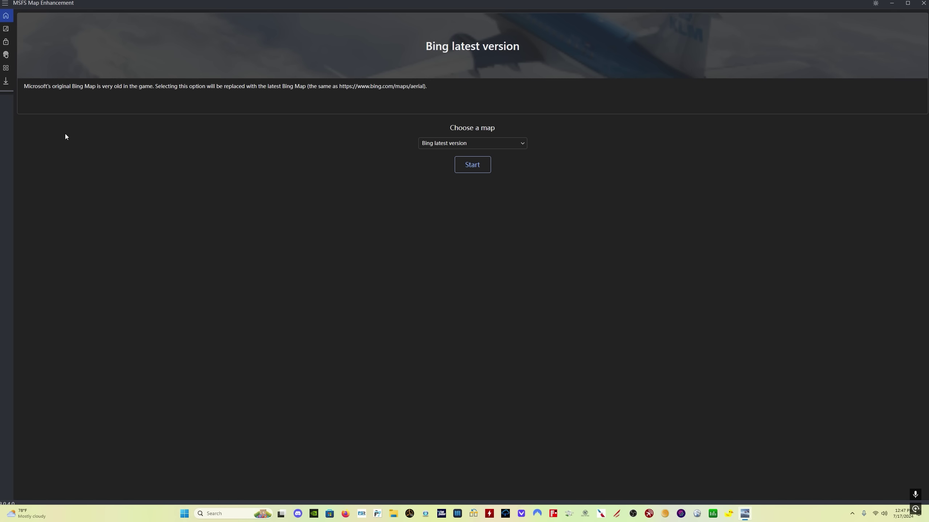
Show the How to use? colour sliders page, with Brightness at -15 and other values at 0
{"action": "left_click", "coordinate": [6, 30]}
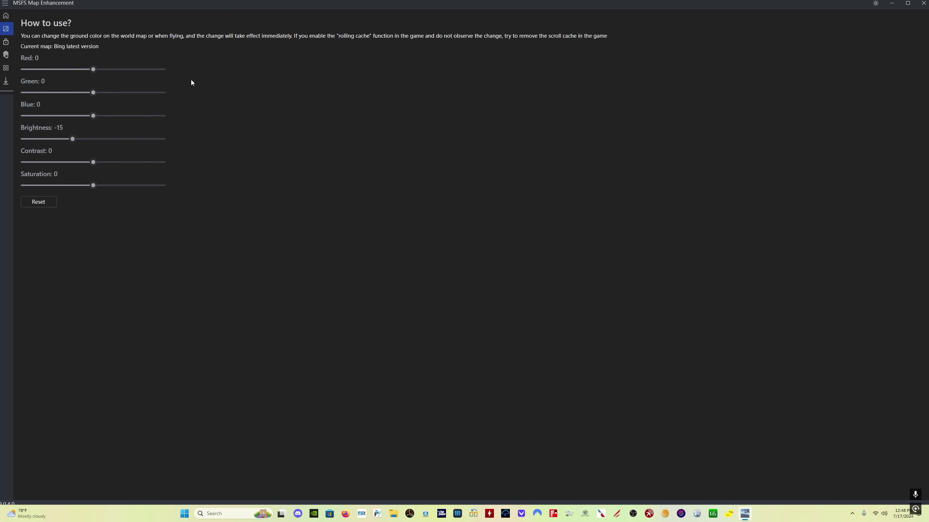
View the License page, then the custom map page showing Custom Map 1 as QuadKey type
{"action": "left_click", "coordinate": [8, 42]}
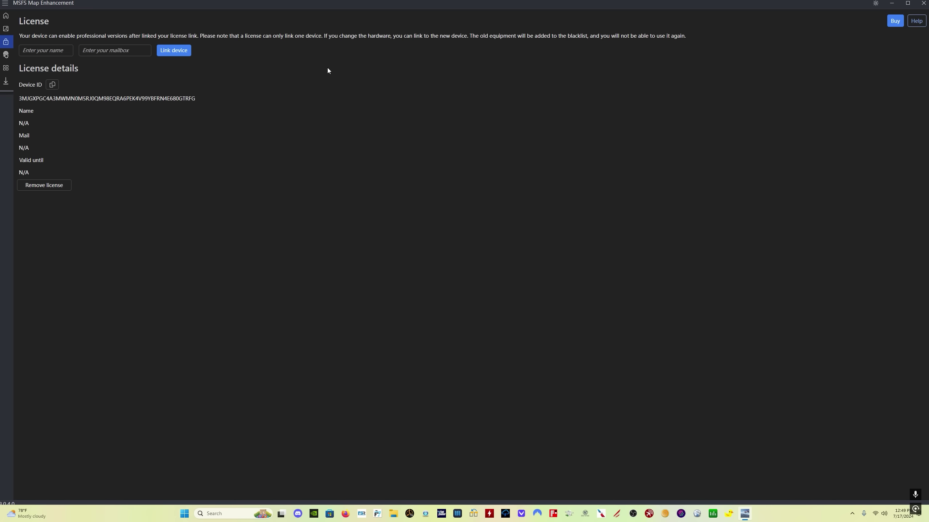
{"action": "left_click", "coordinate": [4, 55]}
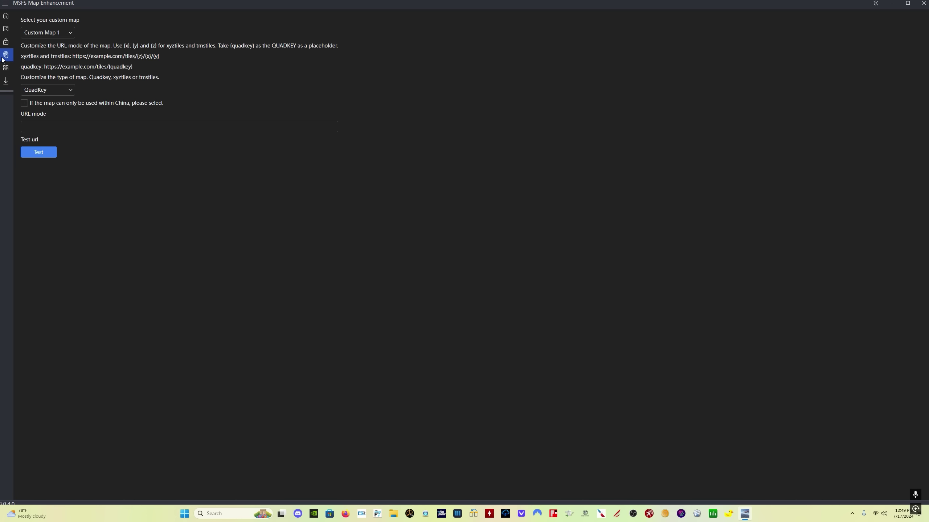
In the app settings, make closing minimize to tray, keep MS Store as game store, and enable High LOD
{"action": "left_click", "coordinate": [5, 69]}
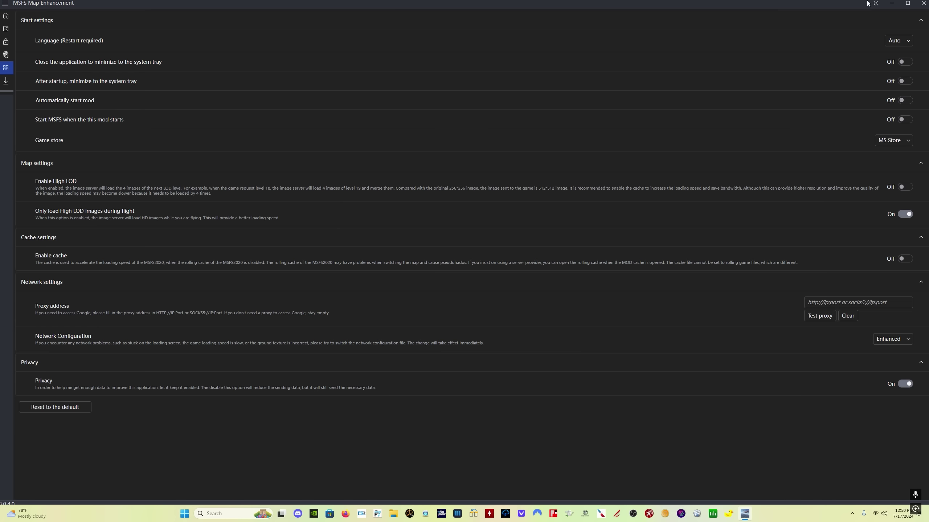
{"action": "left_click", "coordinate": [911, 63]}
{"action": "left_click", "coordinate": [910, 140]}
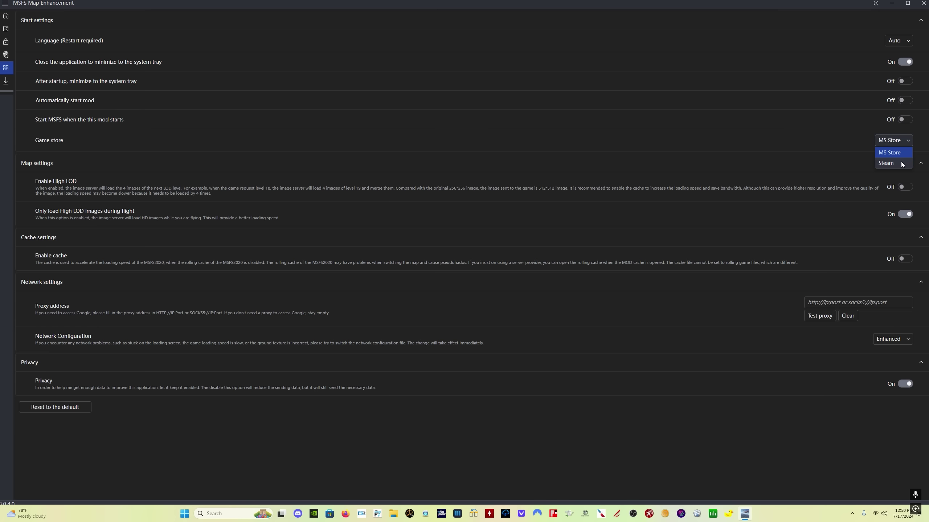
{"action": "left_click", "coordinate": [678, 141]}
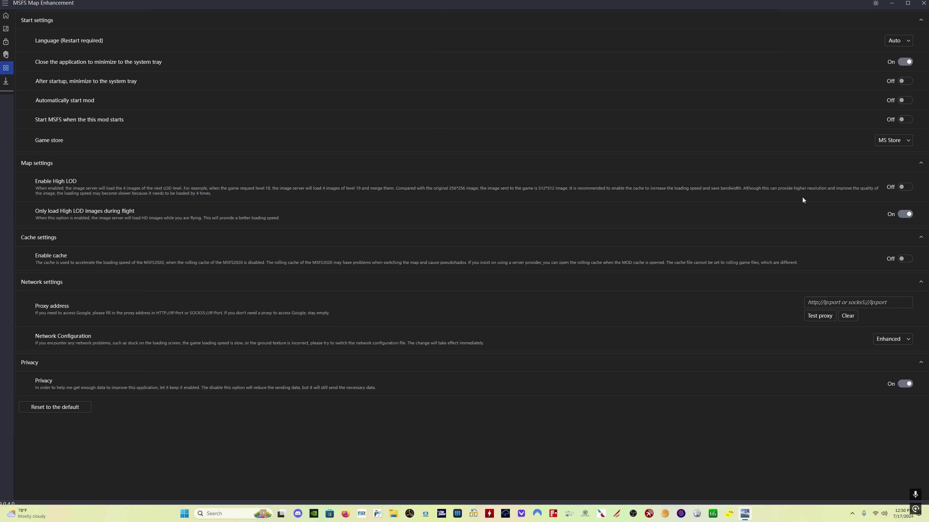
{"action": "left_click", "coordinate": [908, 188]}
Toggle Enable cache on and back off, then switch Privacy data sharing to Off
{"action": "left_click", "coordinate": [906, 259]}
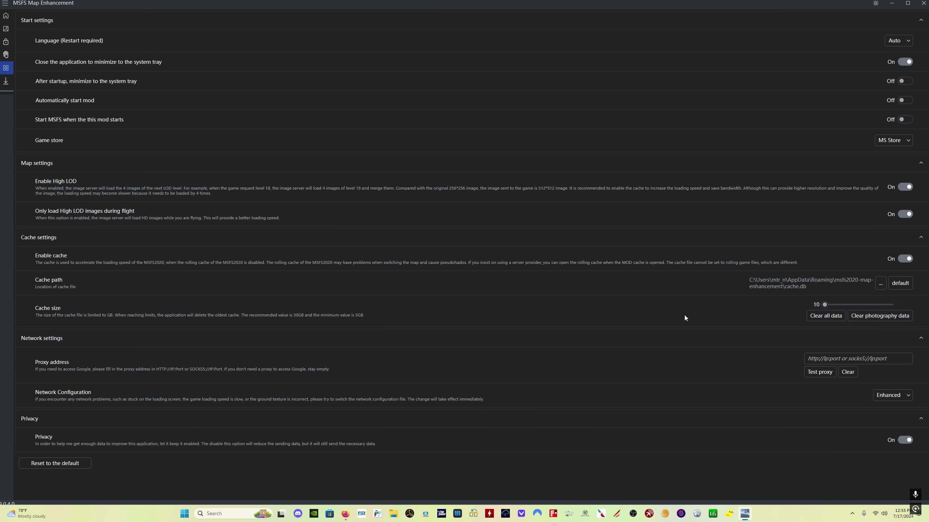
{"action": "left_click", "coordinate": [901, 258]}
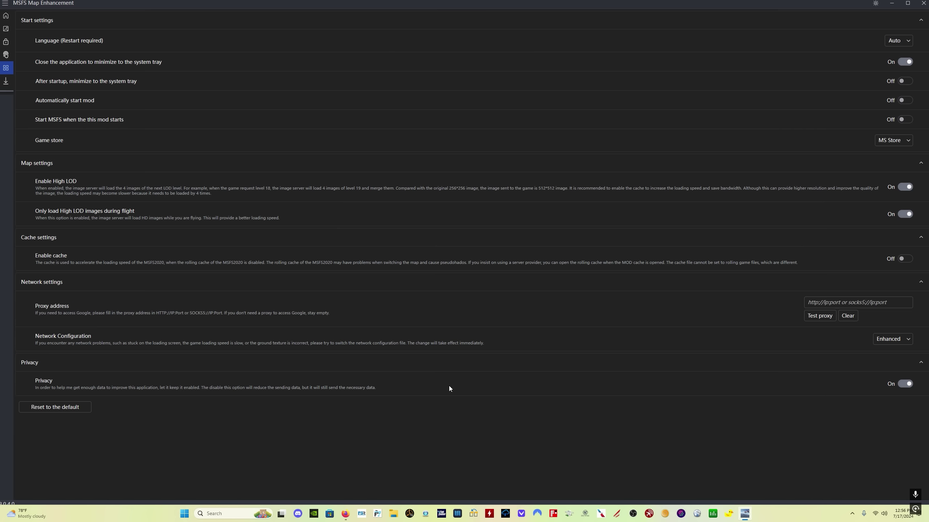
{"action": "left_click", "coordinate": [903, 385]}
Check for updates and find none, toggle the theme and window size back, then return Home
{"action": "left_click", "coordinate": [6, 82]}
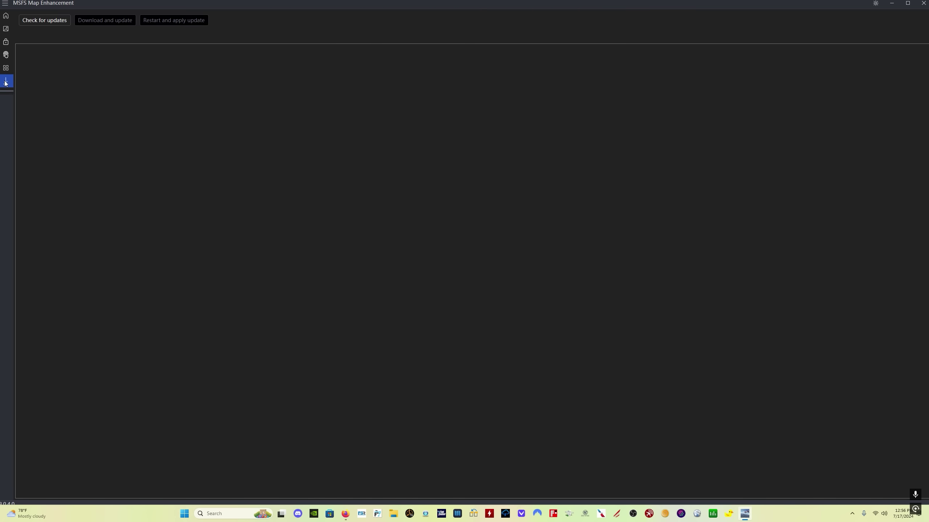
{"action": "left_click", "coordinate": [41, 21]}
{"action": "left_click", "coordinate": [874, 3]}
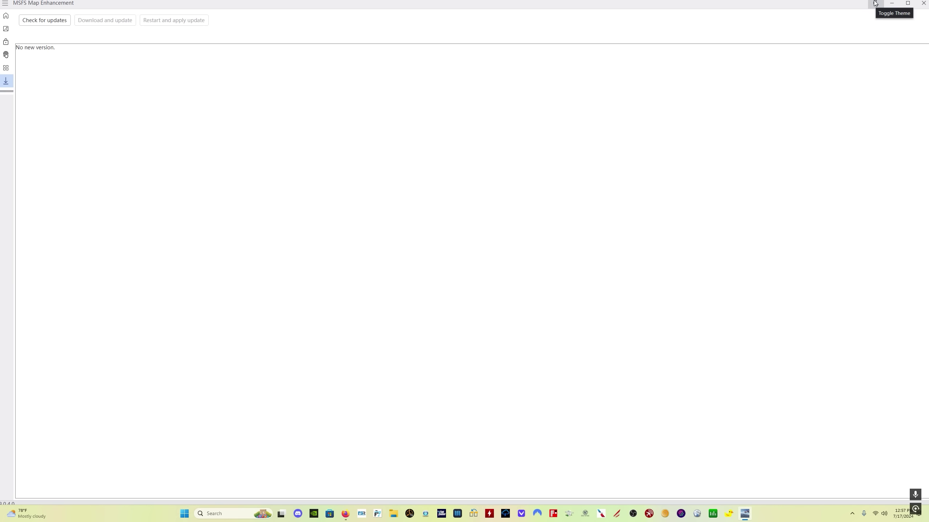
{"action": "left_click", "coordinate": [874, 4]}
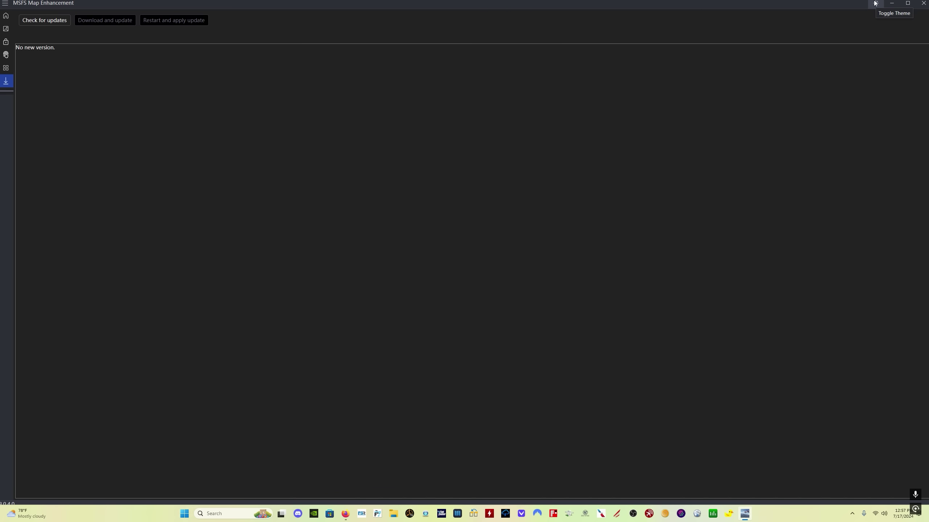
{"action": "left_click", "coordinate": [907, 2]}
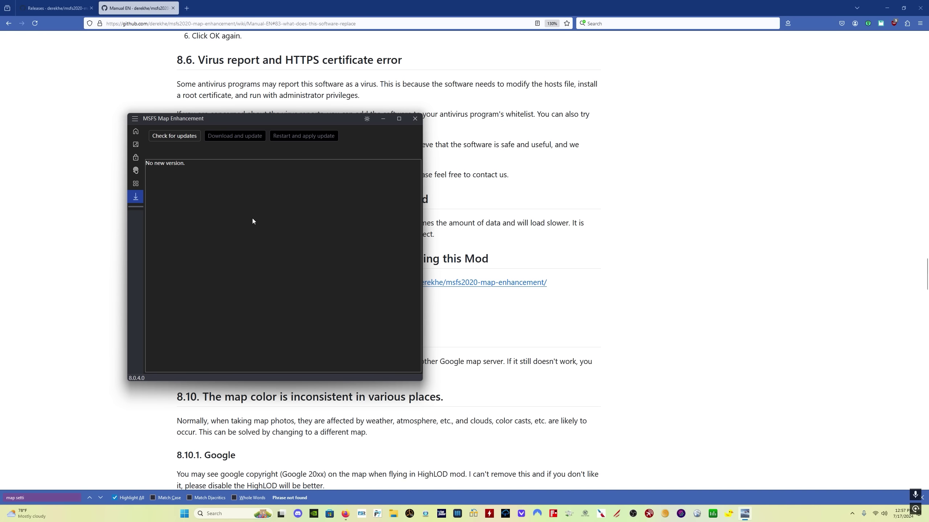
{"action": "key", "text": "super+Up"}
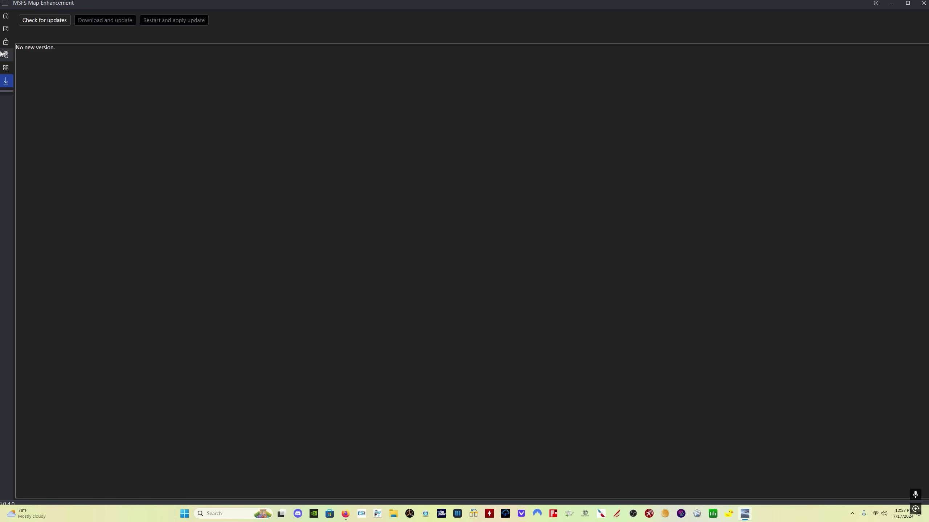
{"action": "left_click", "coordinate": [6, 16]}
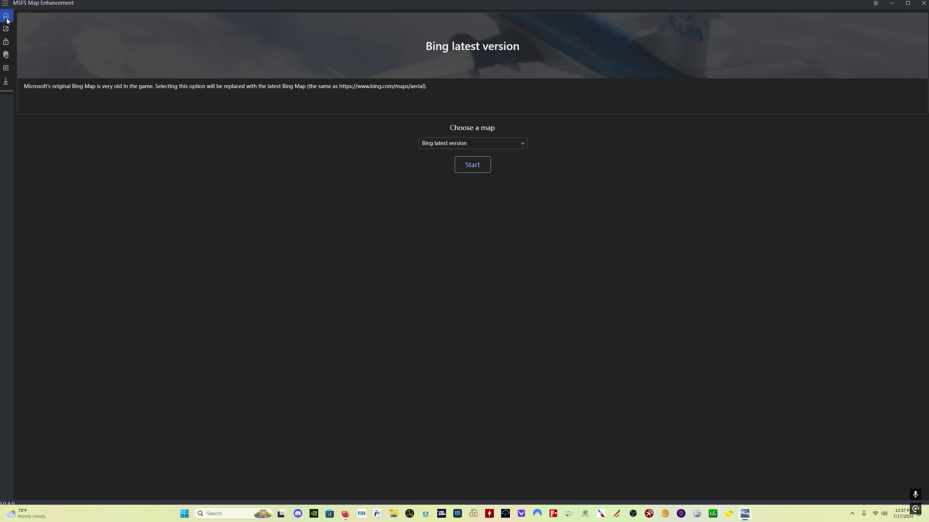
Start serving the selected Bing latest version map to Microsoft Flight Simulator
{"action": "left_click", "coordinate": [472, 166]}
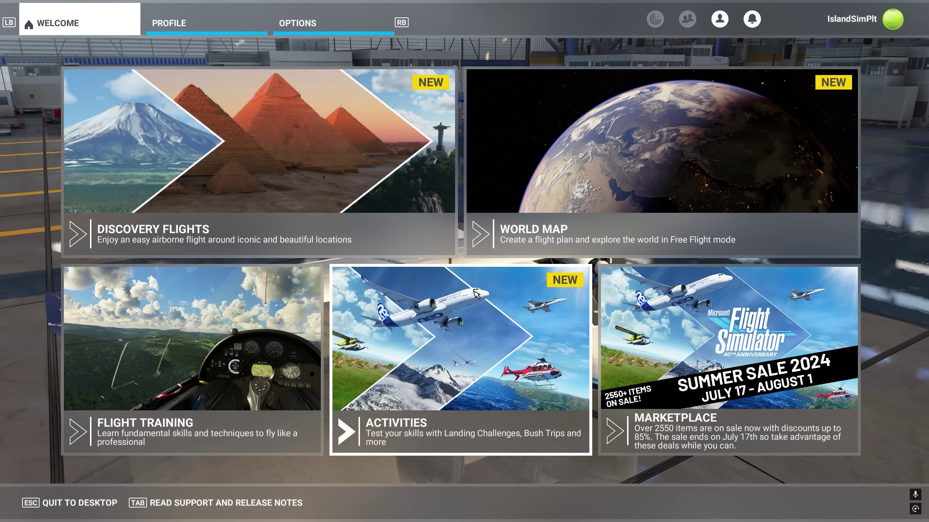
Open the simulator's General Options Data category and check that Bing Data World Graphics is enabled
{"action": "left_click", "coordinate": [336, 26]}
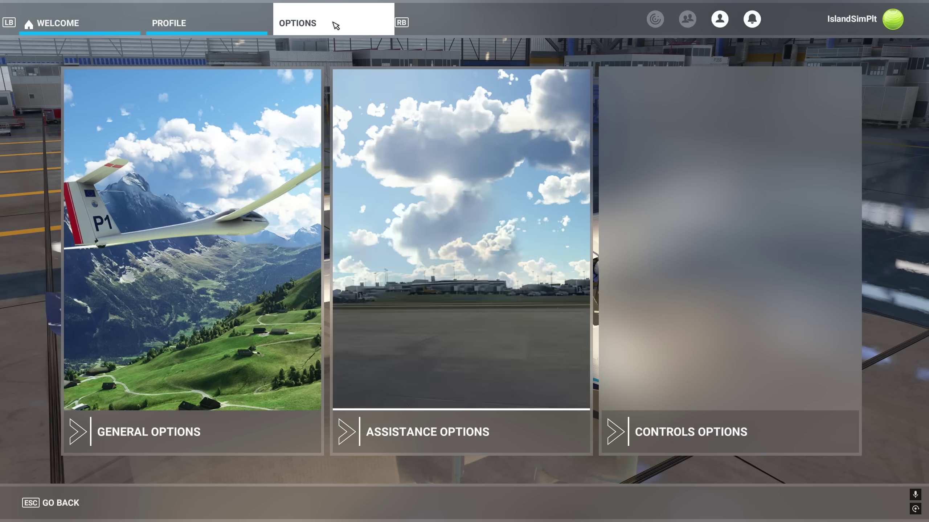
{"action": "left_click", "coordinate": [216, 228]}
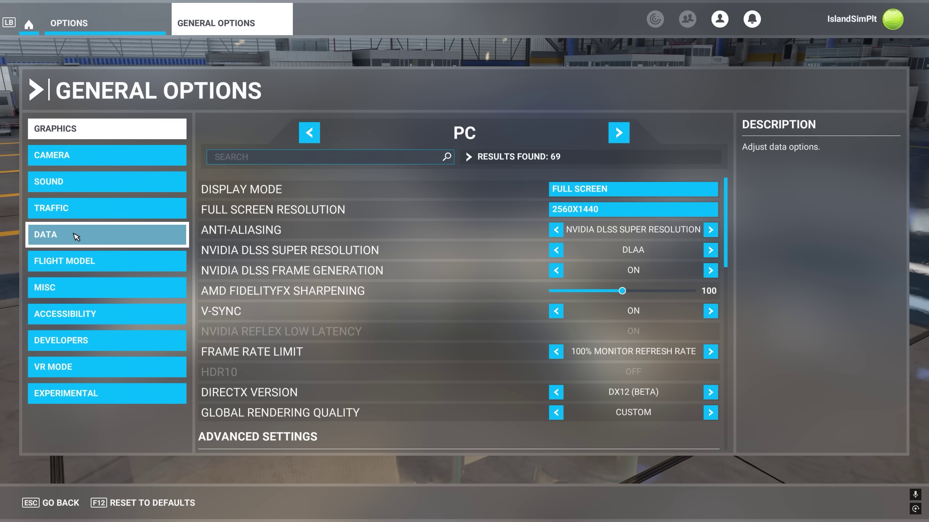
{"action": "left_click", "coordinate": [74, 234]}
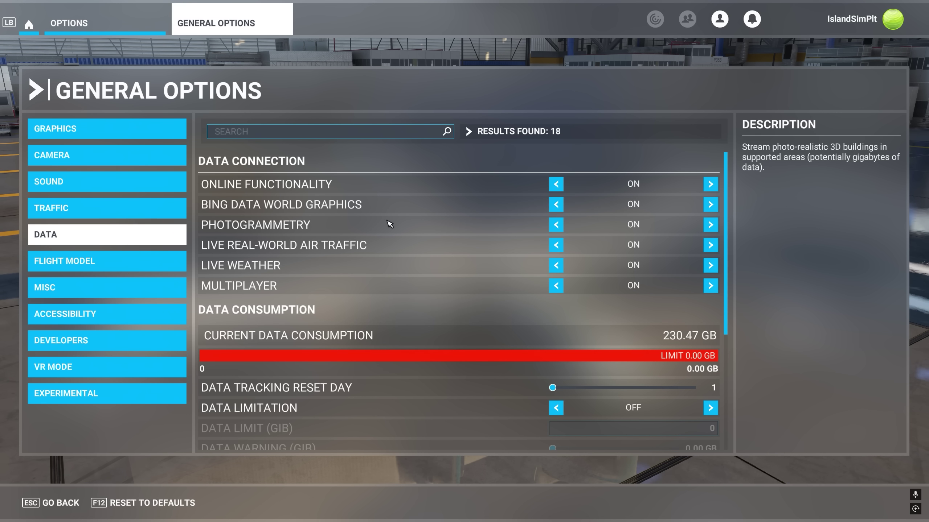
{"action": "scroll", "coordinate": [389, 224], "scroll_direction": "down", "scroll_amount": 5}
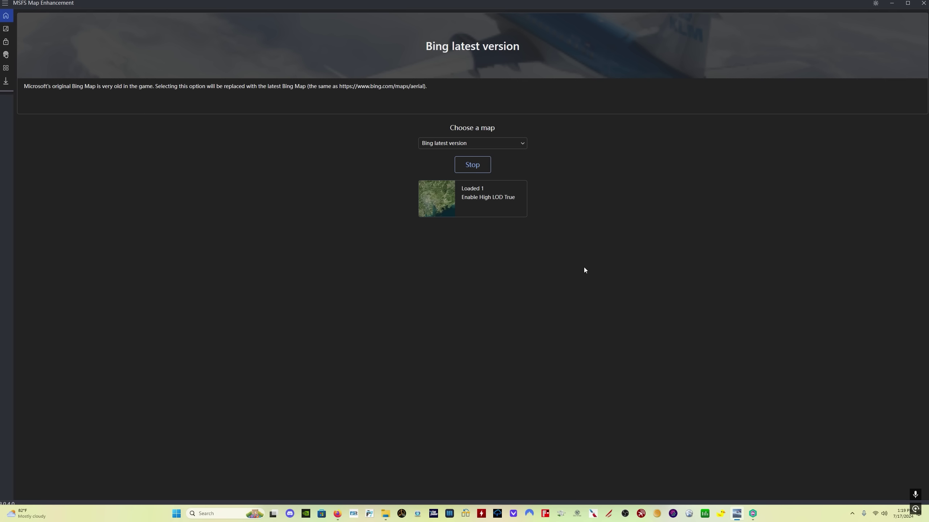
Stop the running Bing latest version map service from the home page
{"action": "left_click", "coordinate": [475, 169]}
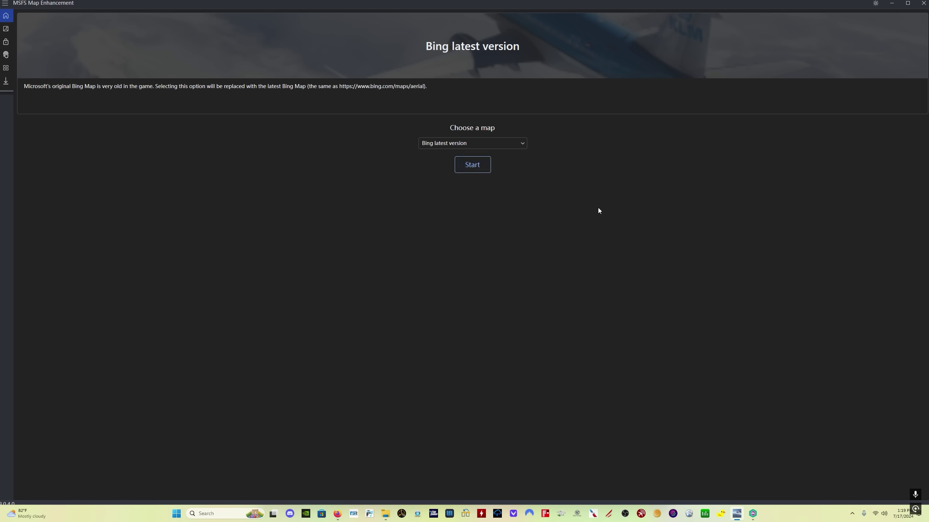